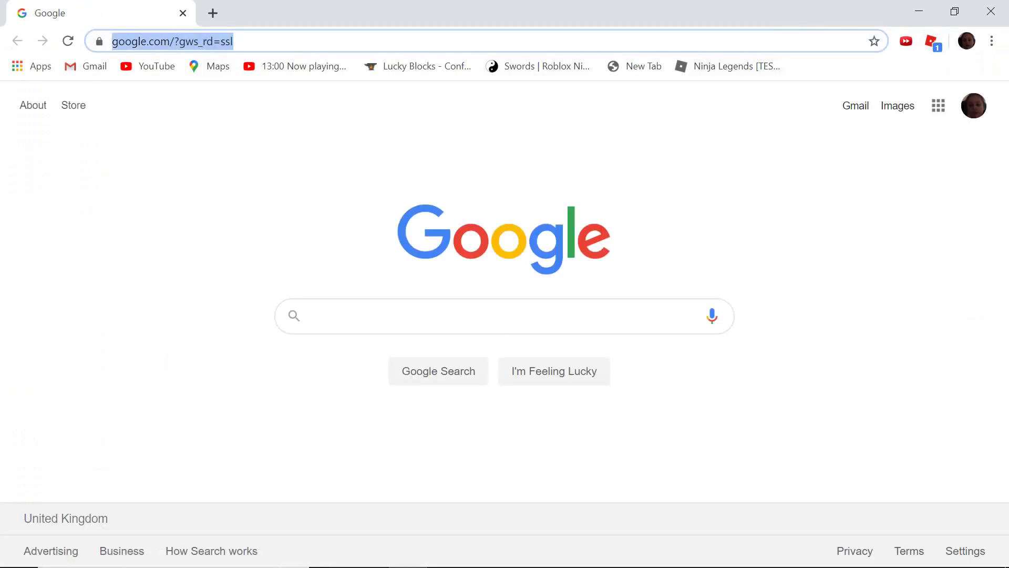
- Replace the Google start page URL with itch.io and load the site
key("BackSpace")
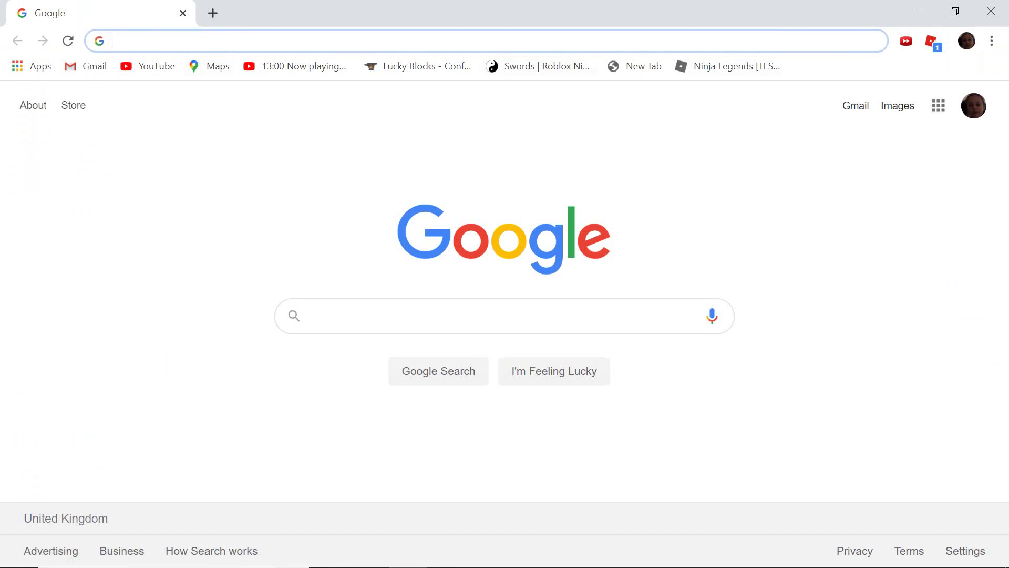
type("i")
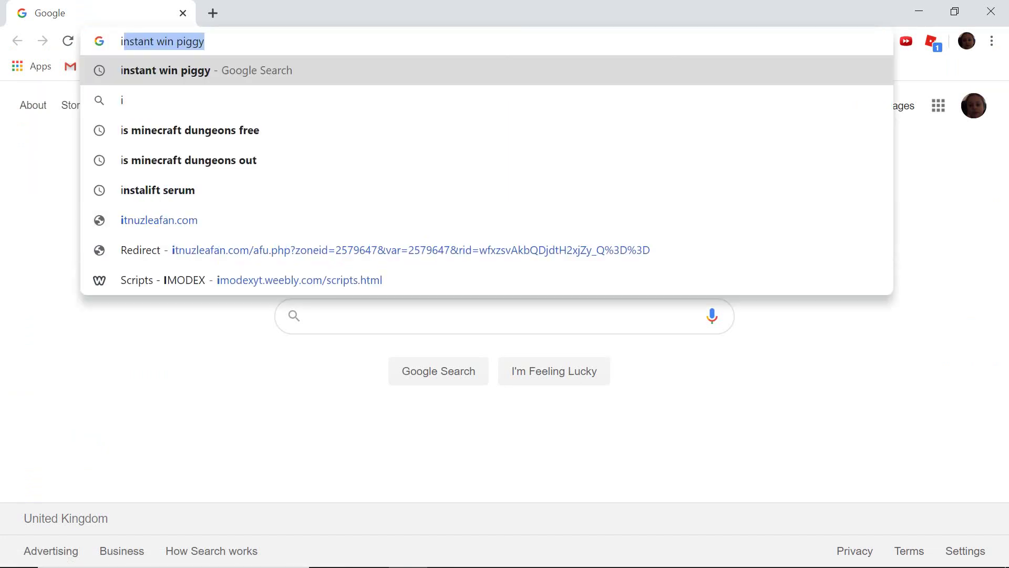
type("tch")
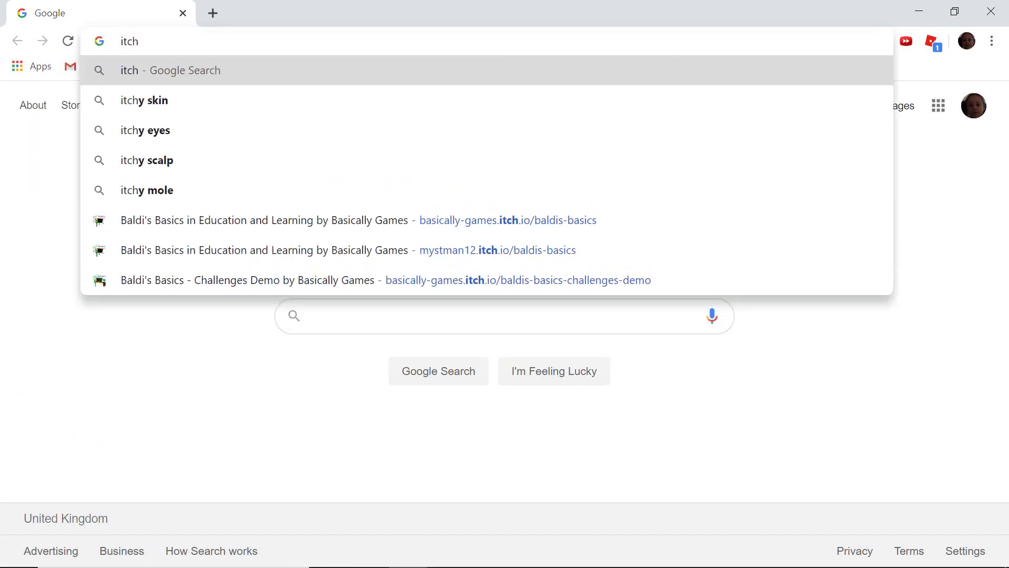
type(".io")
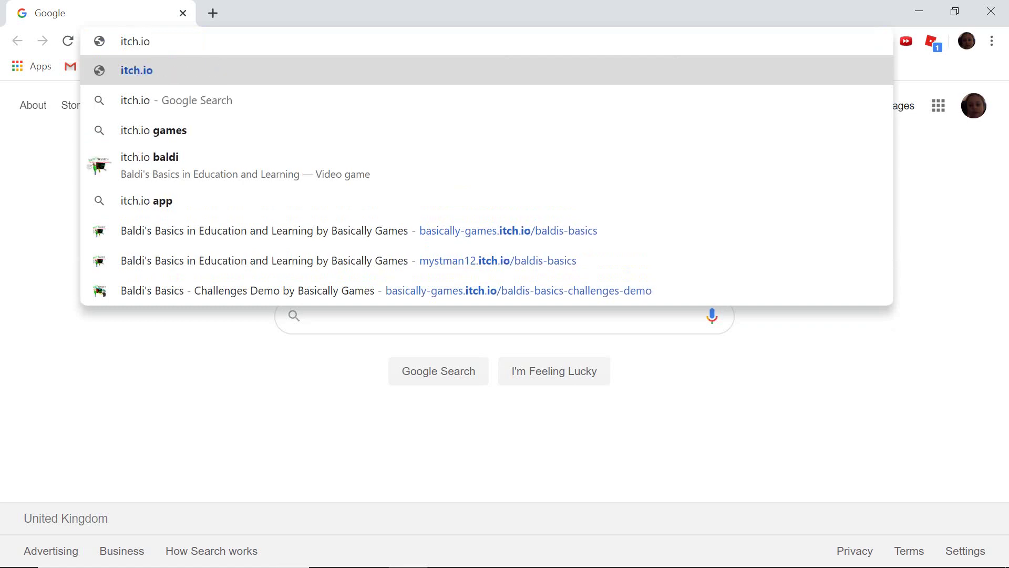
key("Return")
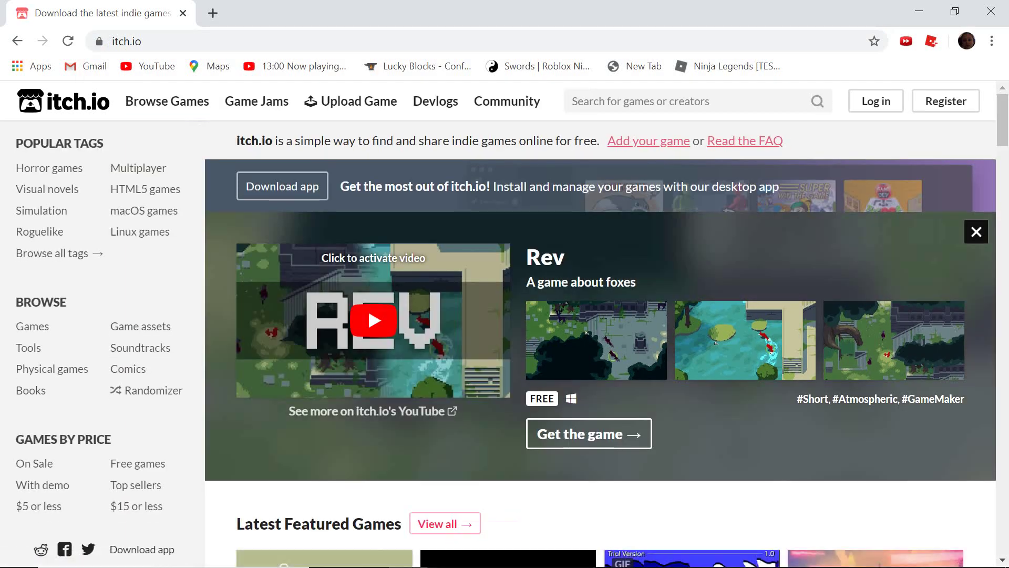
- Search itch.io for "Baldi's Basics", fix the missing space, and browse the results
left_click(684, 100)
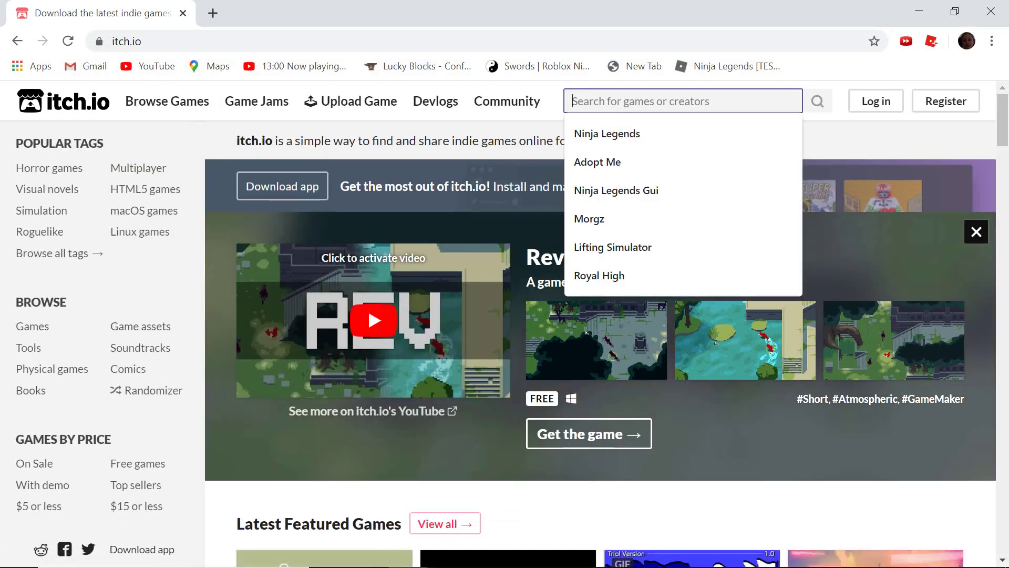
type("Baldi")
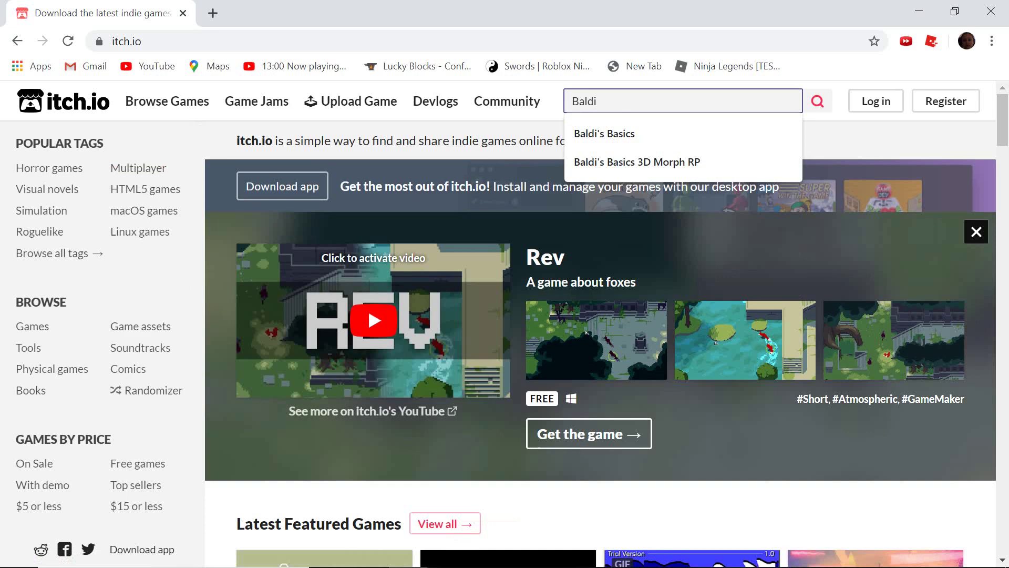
type("'sBasi")
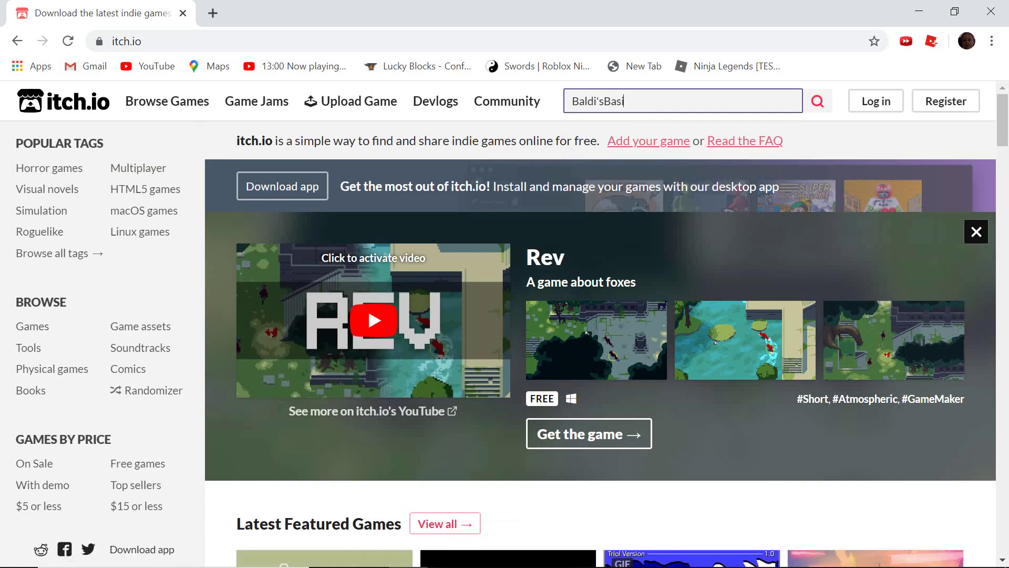
type("cs")
key("Return")
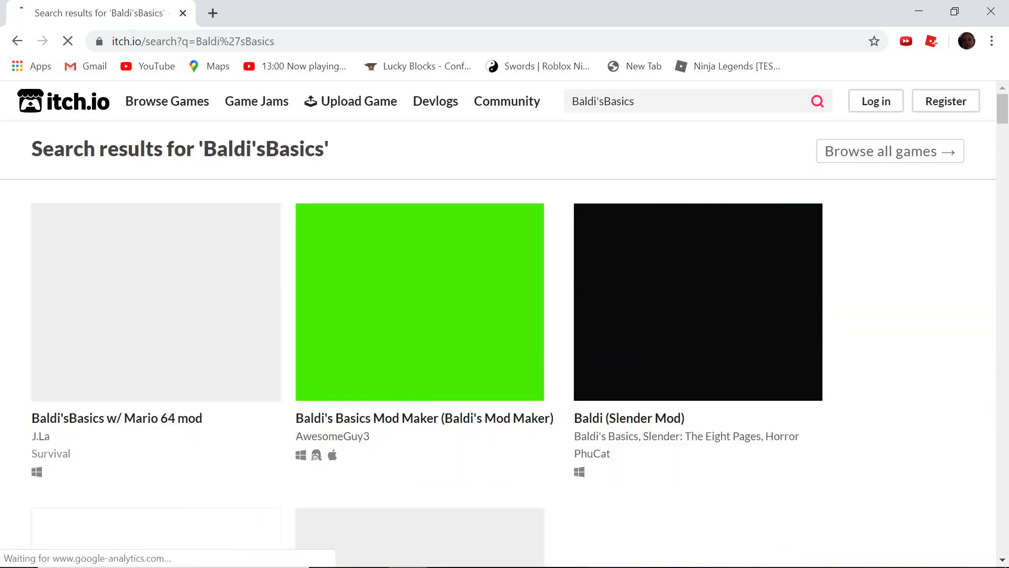
key("Left")
key("Left")
key("Left")
key("Return")
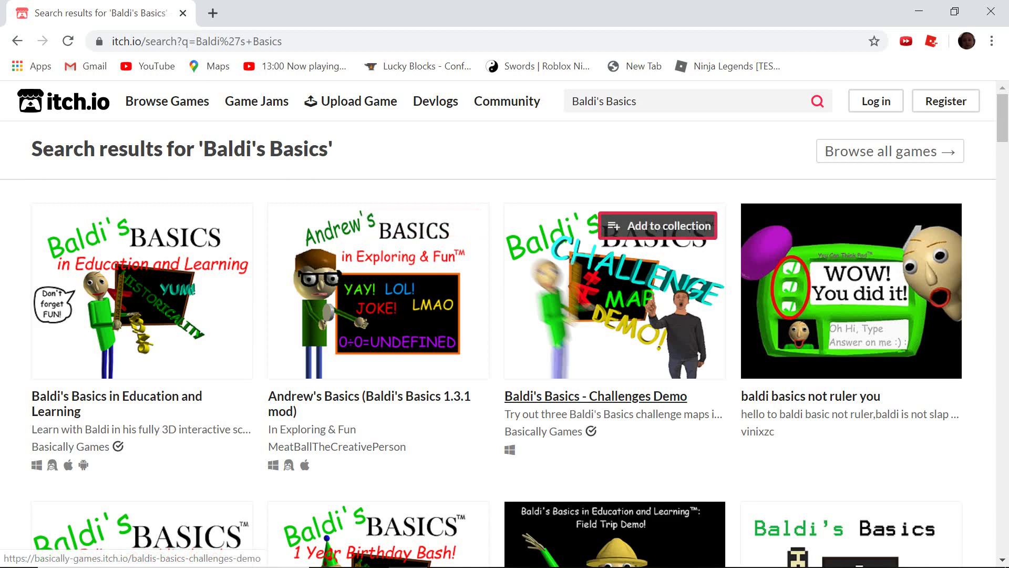
scroll(505, 315, "down", 3)
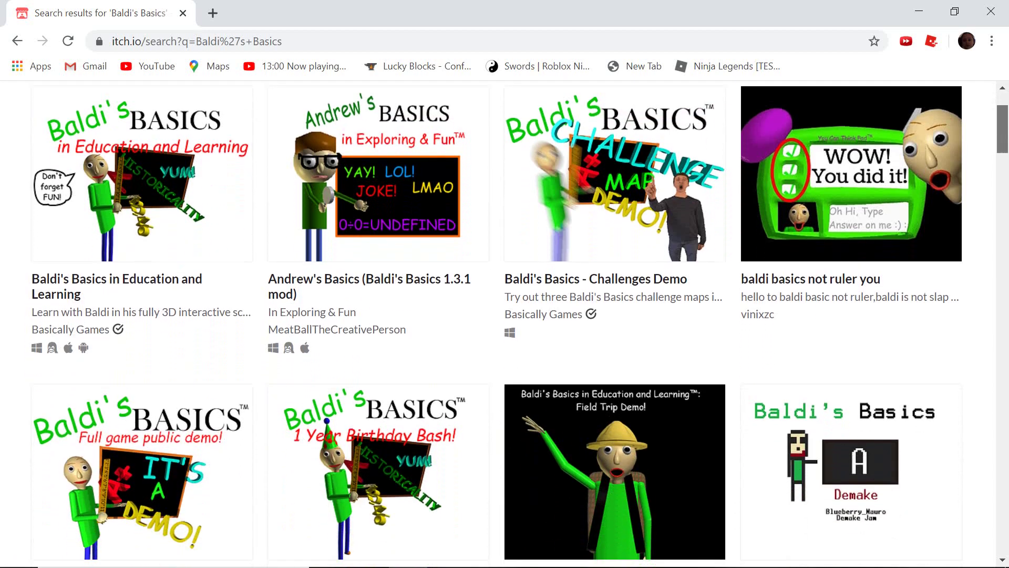
scroll(504, 315, "down", 3)
scroll(505, 316, "down", 1)
scroll(505, 315, "down", 2)
scroll(505, 315, "up", 8)
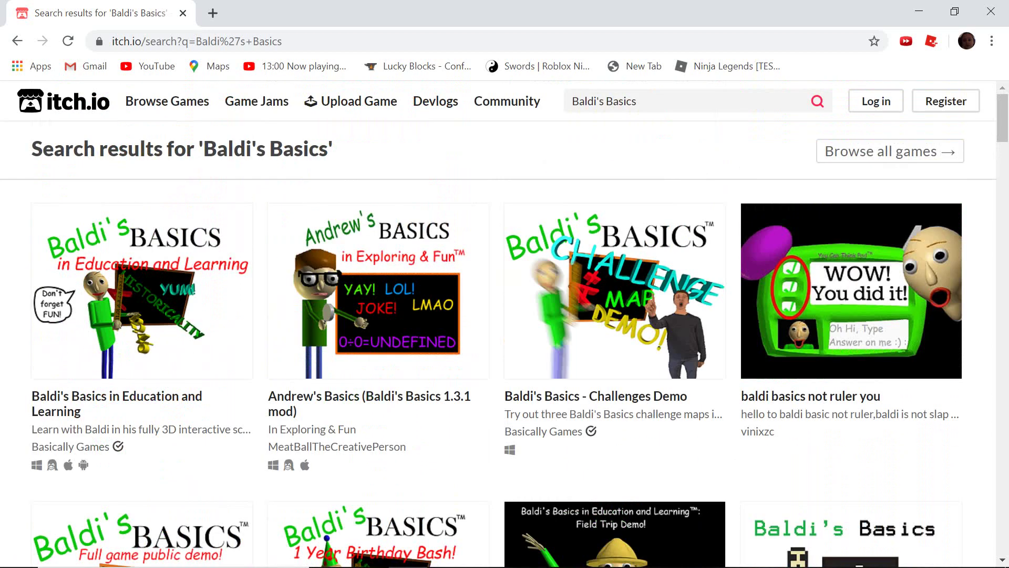
- Open the Baldi's Basics in Education and Learning game page from the results
left_click(142, 294)
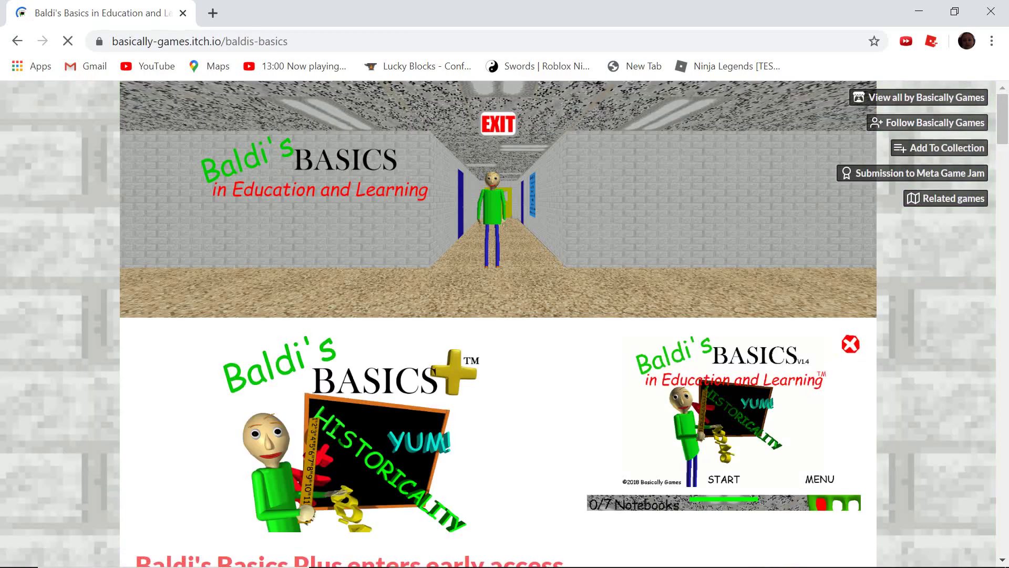
scroll(504, 324, "down", 1)
scroll(505, 323, "down", 3)
scroll(505, 324, "down", 5)
scroll(505, 323, "down", 6)
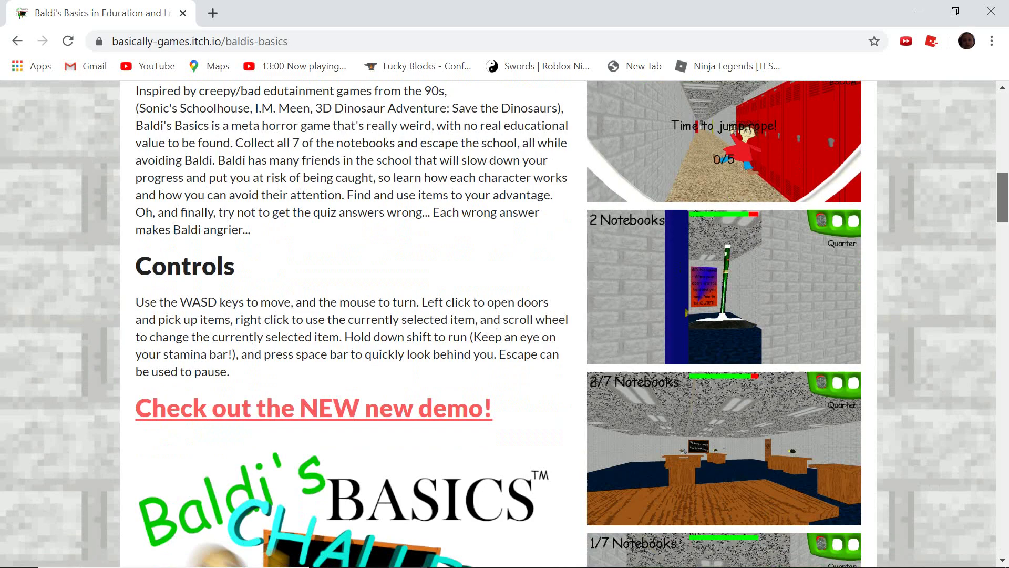
scroll(504, 323, "down", 7)
- Scroll down to the Download section listing BALDI_1.4.3_Windows_64Bit.zip
scroll(504, 323, "up", 2)
scroll(505, 323, "down", 5)
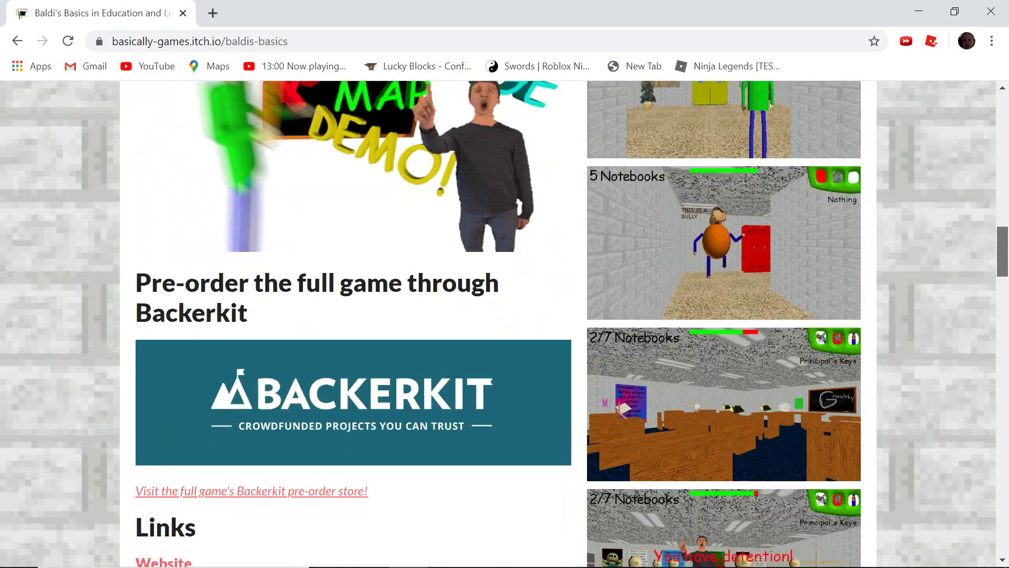
scroll(505, 323, "down", 8)
scroll(505, 323, "down", 1)
scroll(504, 323, "down", 6)
scroll(505, 323, "down", 2)
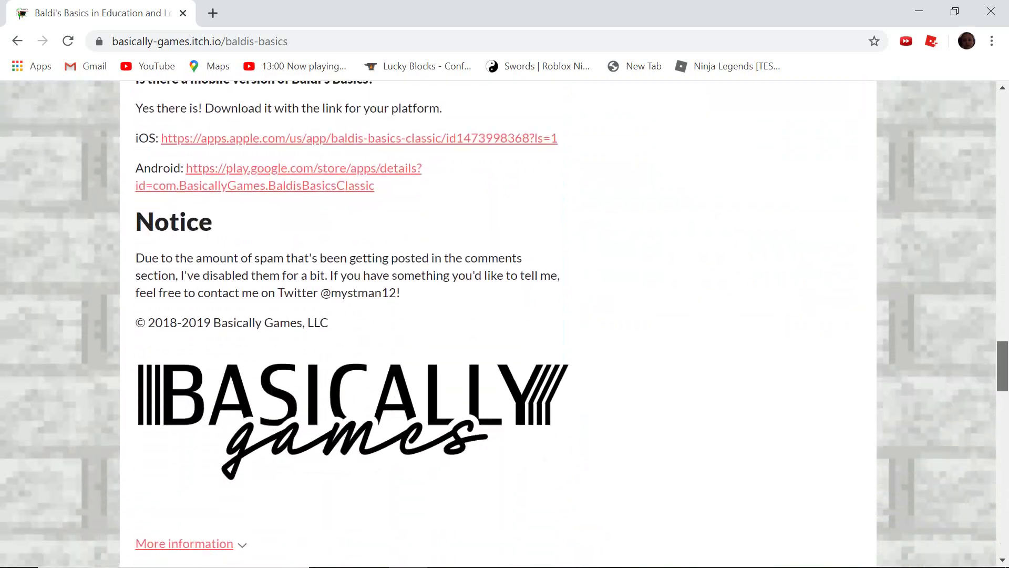
scroll(505, 323, "down", 7)
scroll(505, 323, "down", 4)
scroll(505, 324, "down", 7)
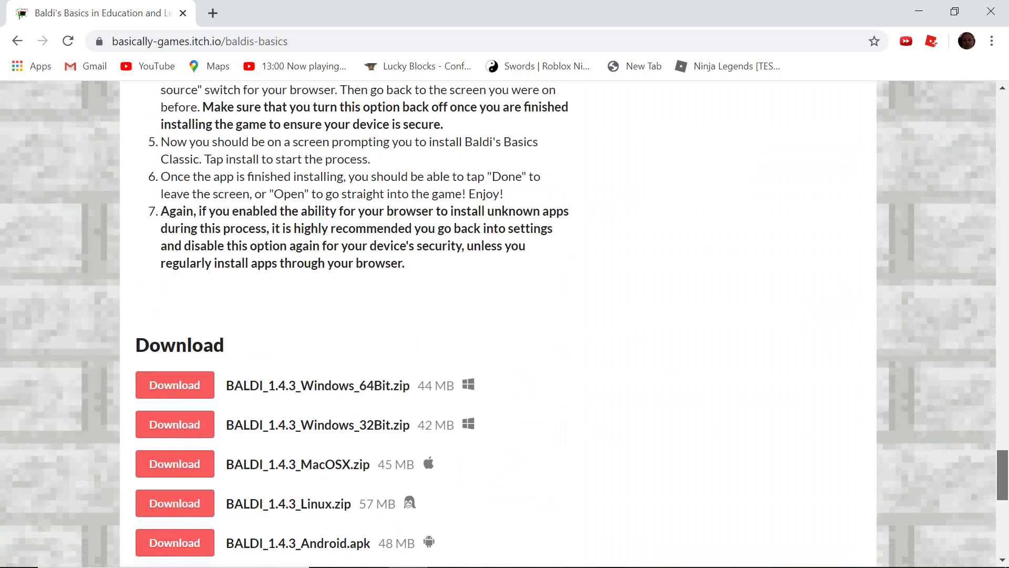
scroll(505, 323, "down", 3)
scroll(505, 323, "down", 2)
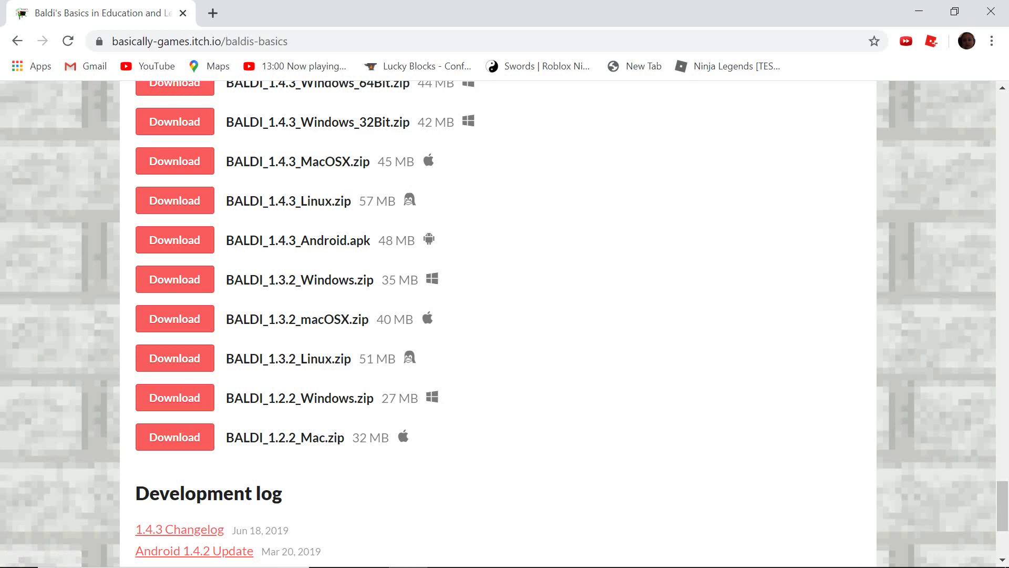
scroll(504, 324, "up", 1)
scroll(505, 324, "up", 1)
scroll(504, 324, "down", 1)
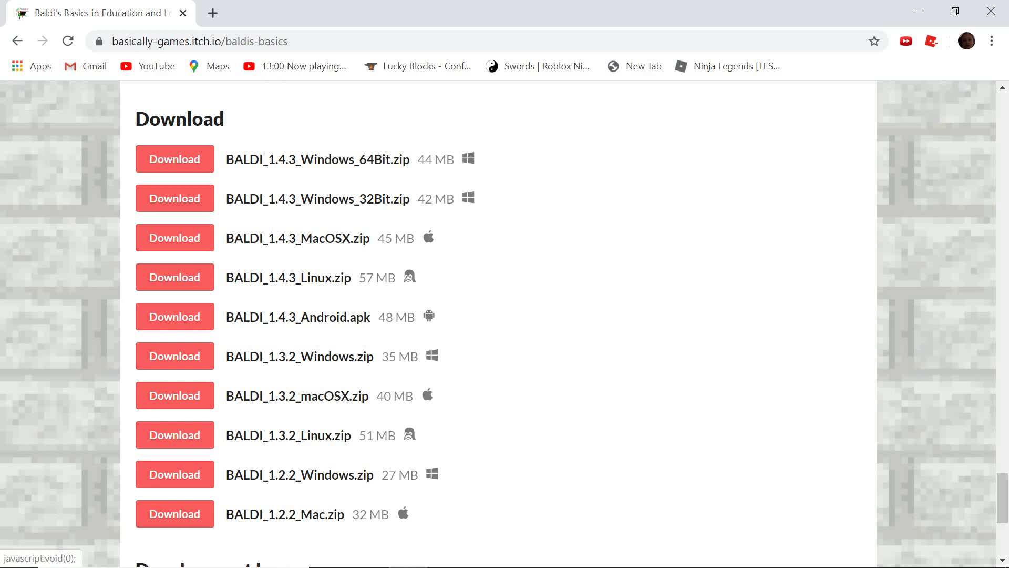
- Download BALDI_1.4.3_Windows_64Bit.zip and reveal it in the Downloads folder
left_click(175, 159)
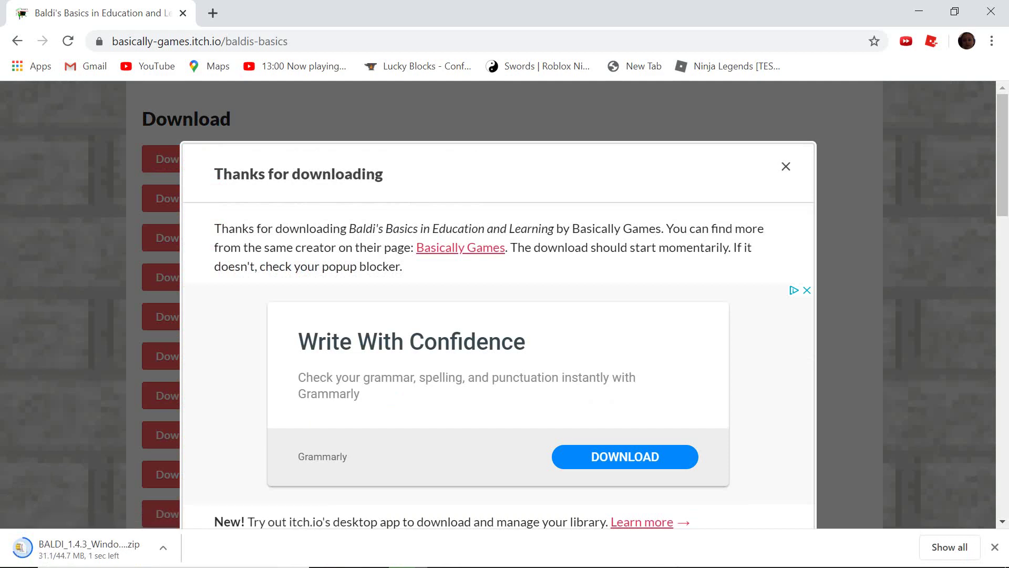
left_click(786, 166)
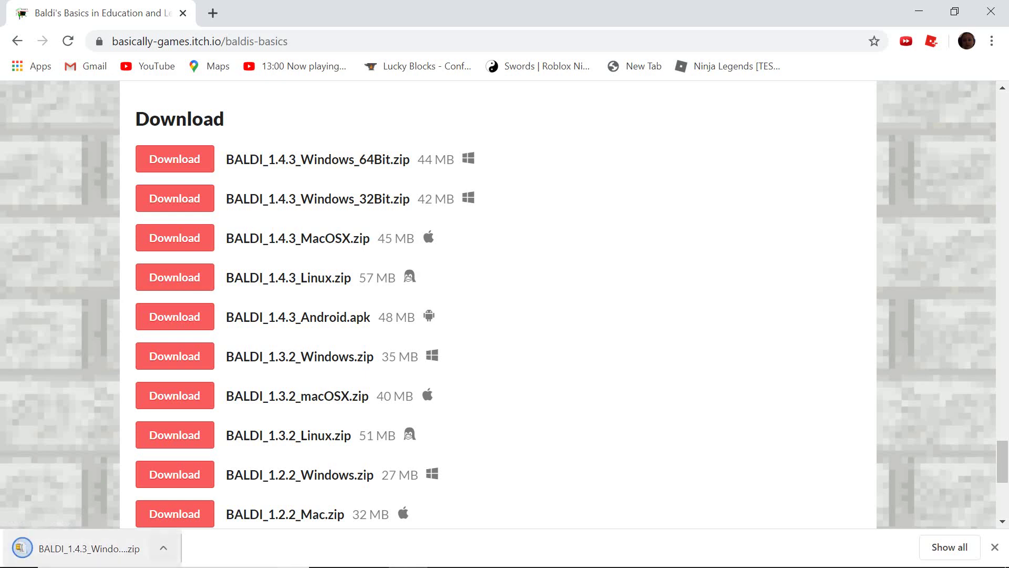
left_click(164, 548)
left_click(203, 492)
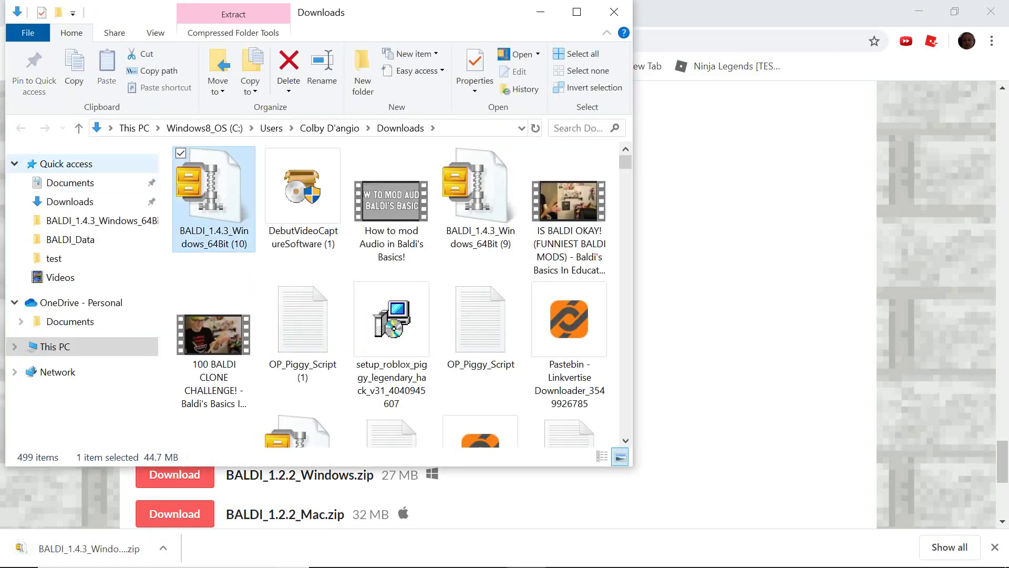
- Maximize Downloads and extract the Baldi 1.4.3 zip there using 7-Zip's Extract files
left_click(577, 12)
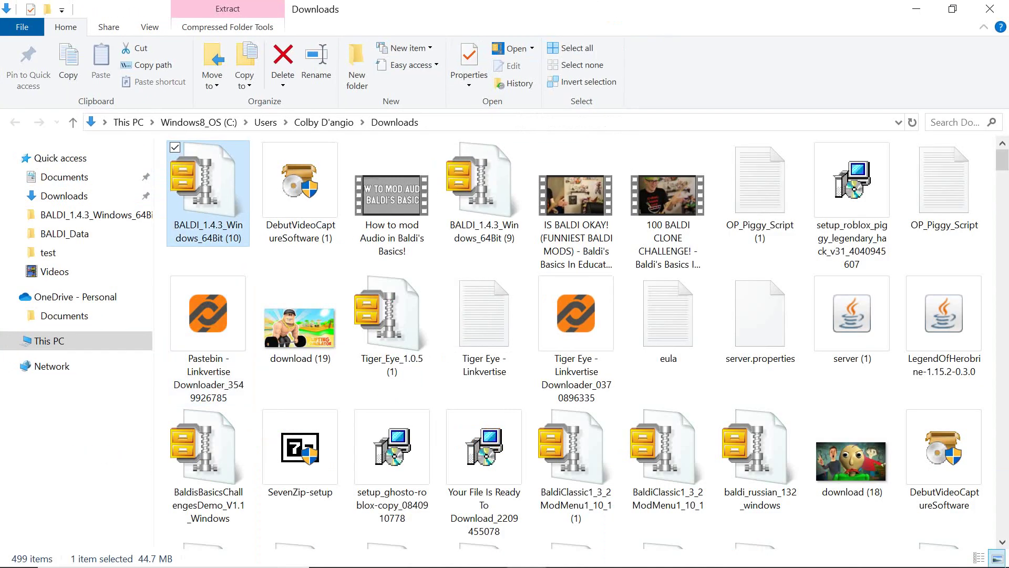
right_click(234, 205)
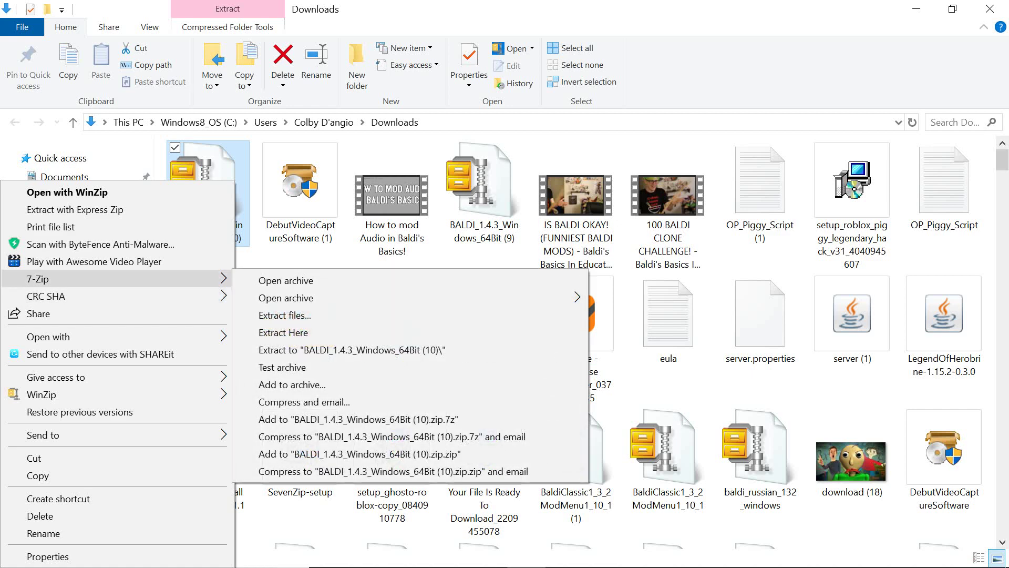
left_click(285, 314)
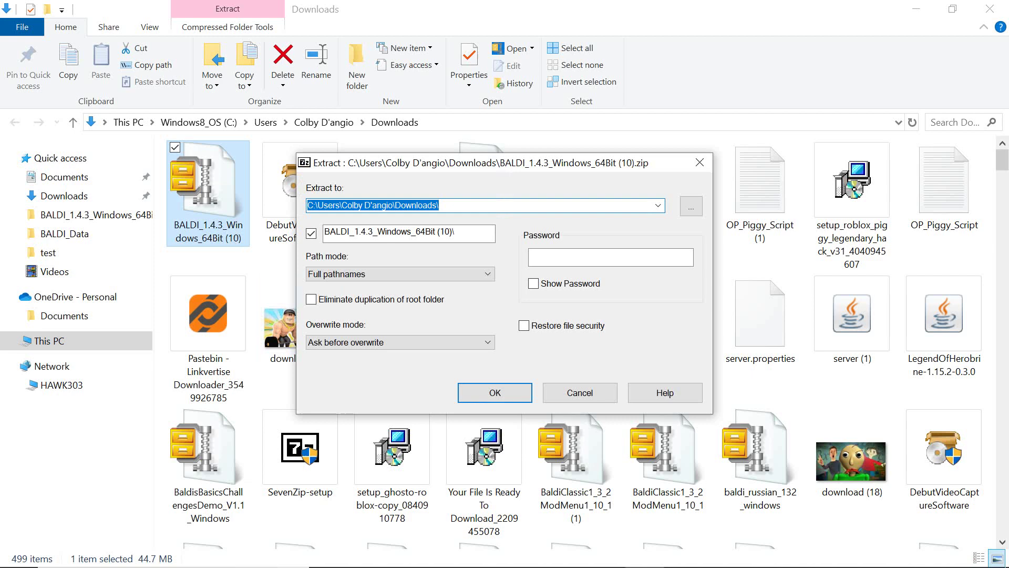
left_click(495, 393)
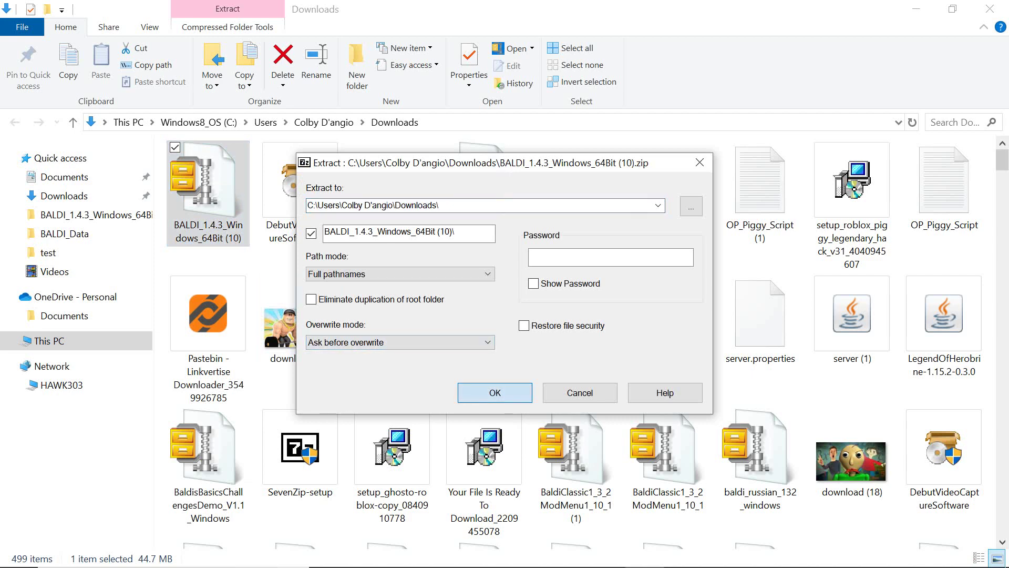
left_click(494, 393)
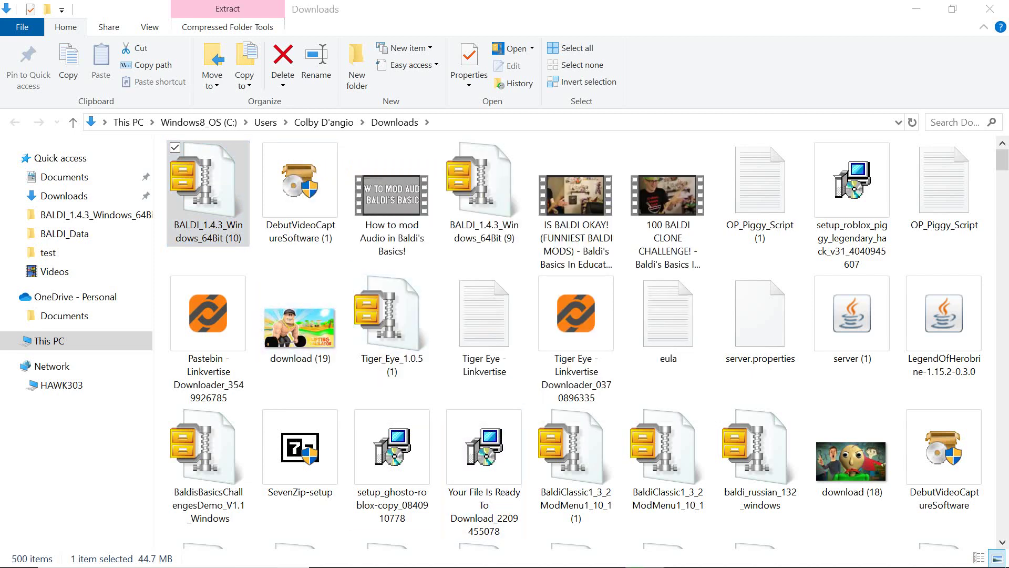
- Find and open the BALDI_1.4.3_Windows_64Bit (10) folder in Downloads
scroll(838, 153, "down", 10)
scroll(839, 153, "down", 5)
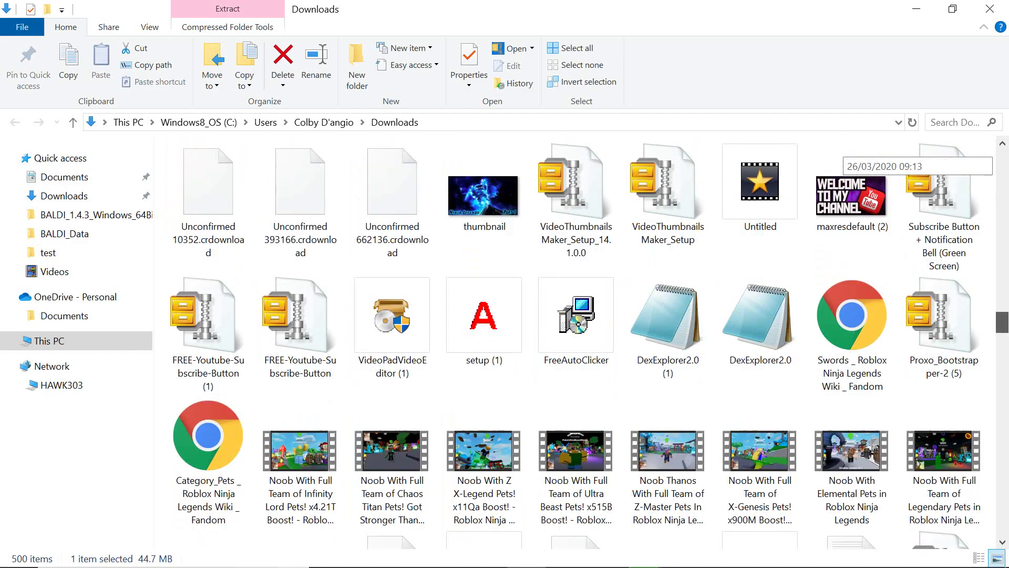
scroll(839, 152, "down", 5)
scroll(838, 153, "down", 5)
scroll(838, 152, "down", 5)
scroll(839, 152, "down", 5)
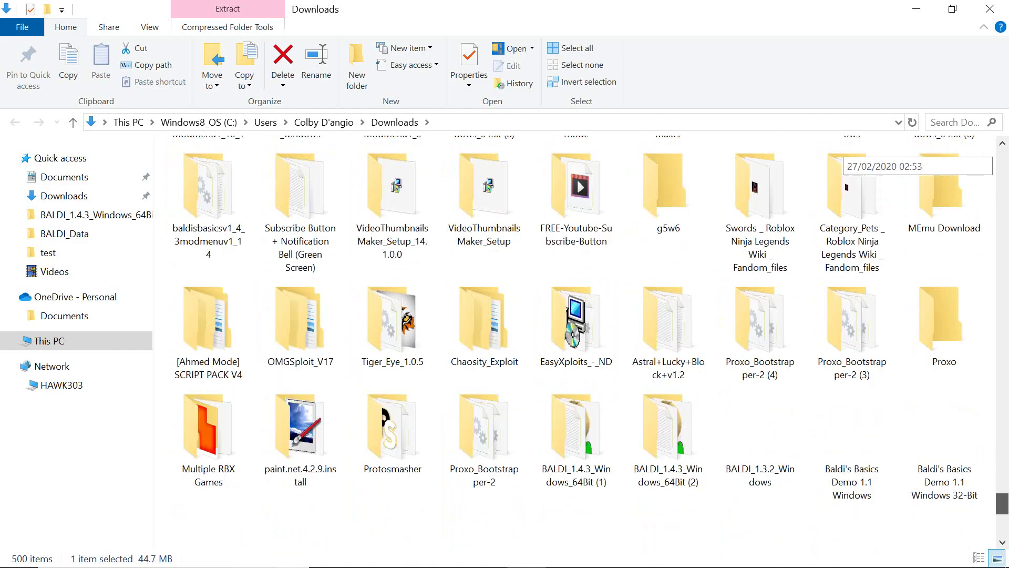
scroll(839, 152, "down", 3)
scroll(838, 152, "down", 3)
scroll(839, 152, "up", 10)
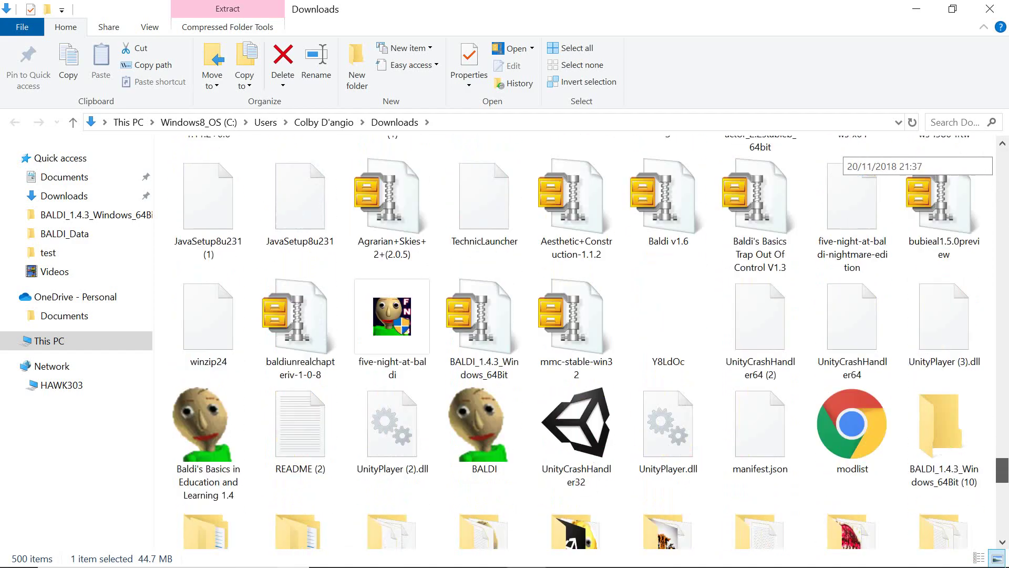
scroll(838, 153, "down", 3)
left_click(943, 292)
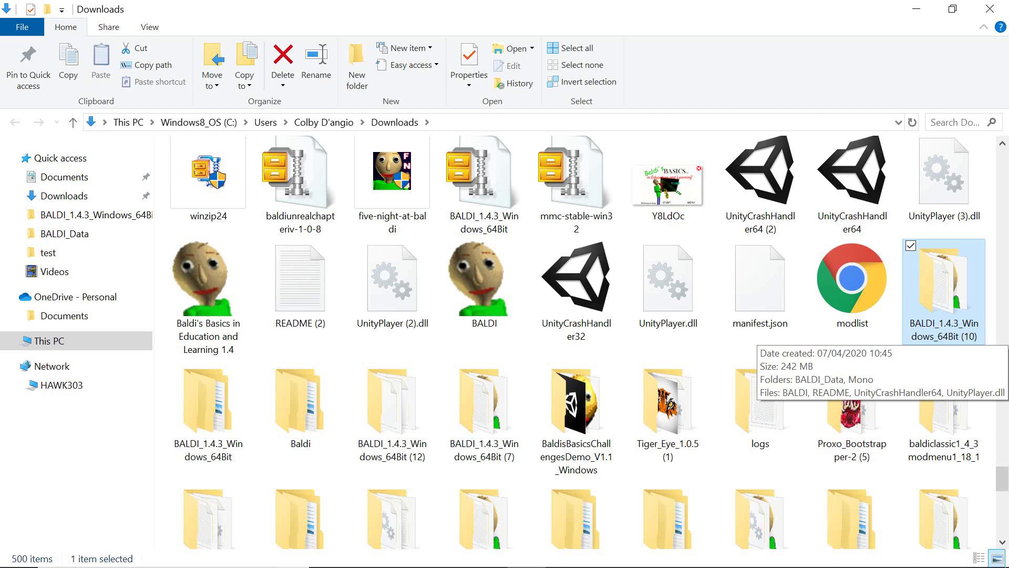
key("Return")
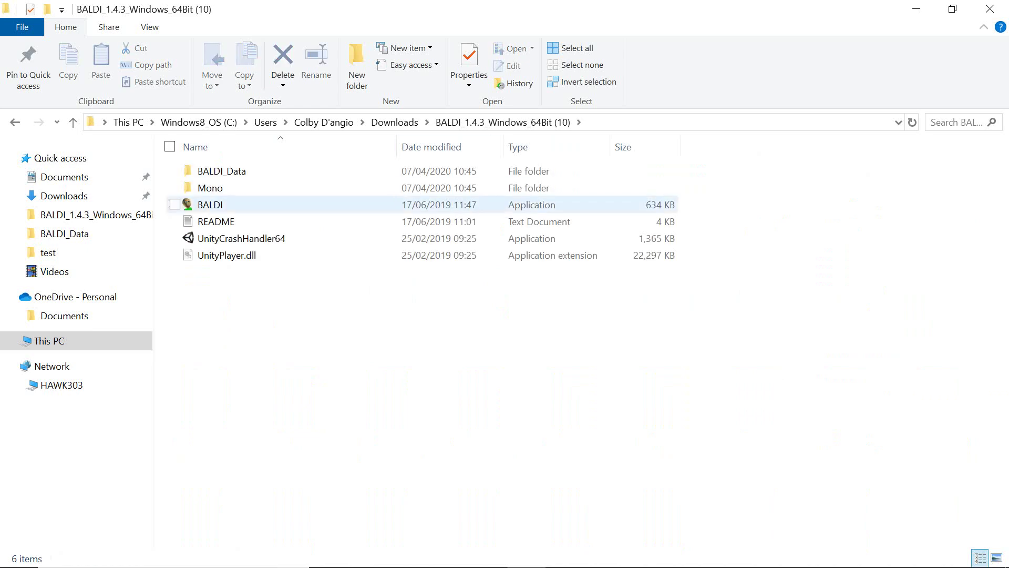
left_click(210, 205)
right_click(210, 204)
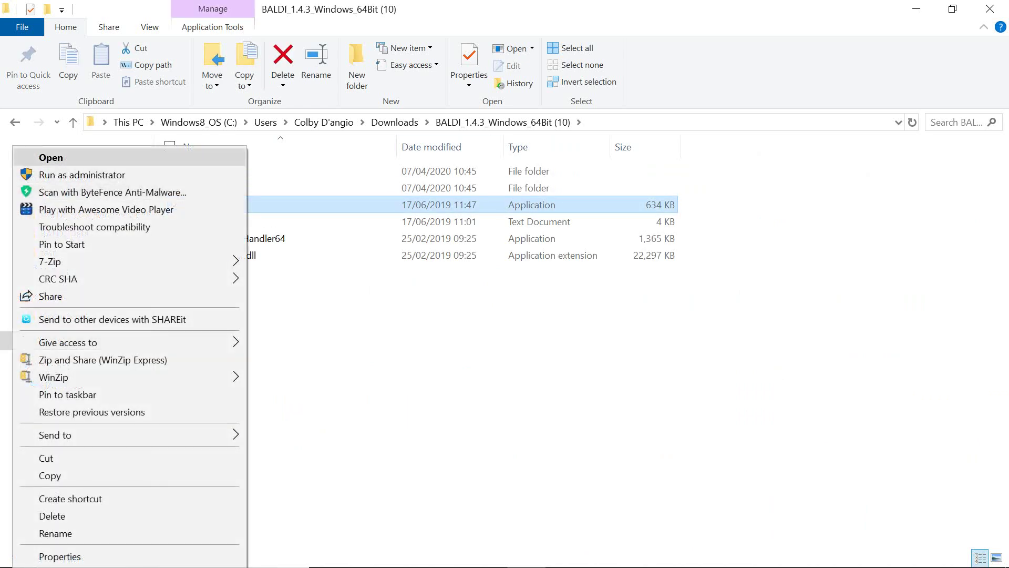
key("Return")
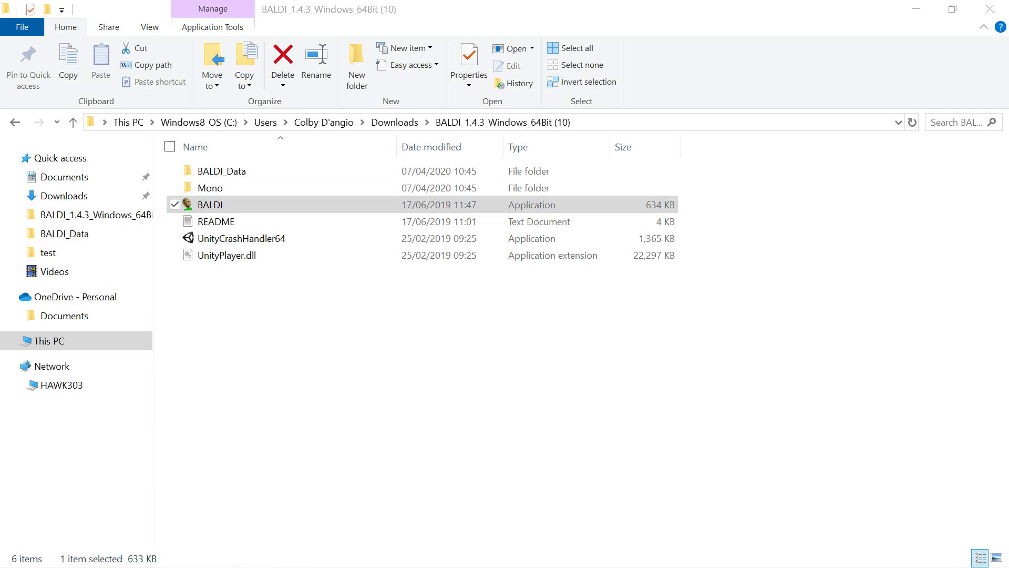